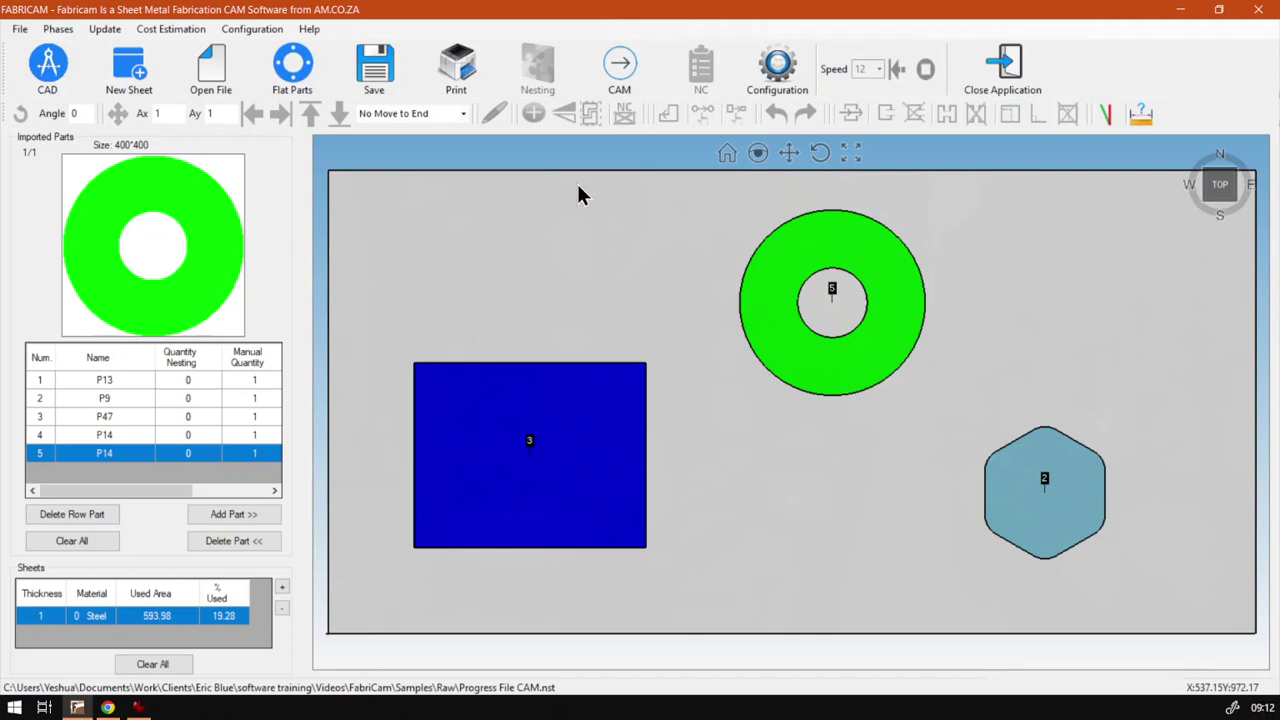
Generate the CAM toolpaths for the existing three-part sheet and output its NC code
{"action": "left_click", "coordinate": [625, 80]}
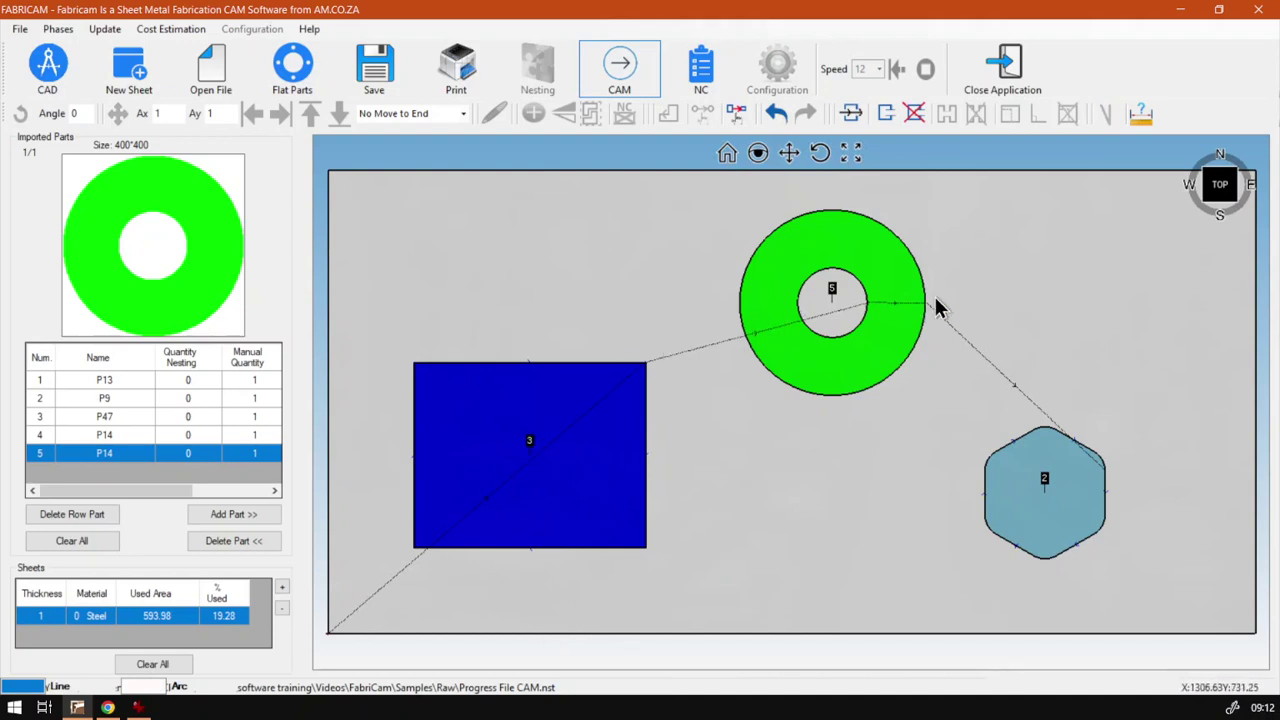
{"action": "left_click", "coordinate": [716, 72]}
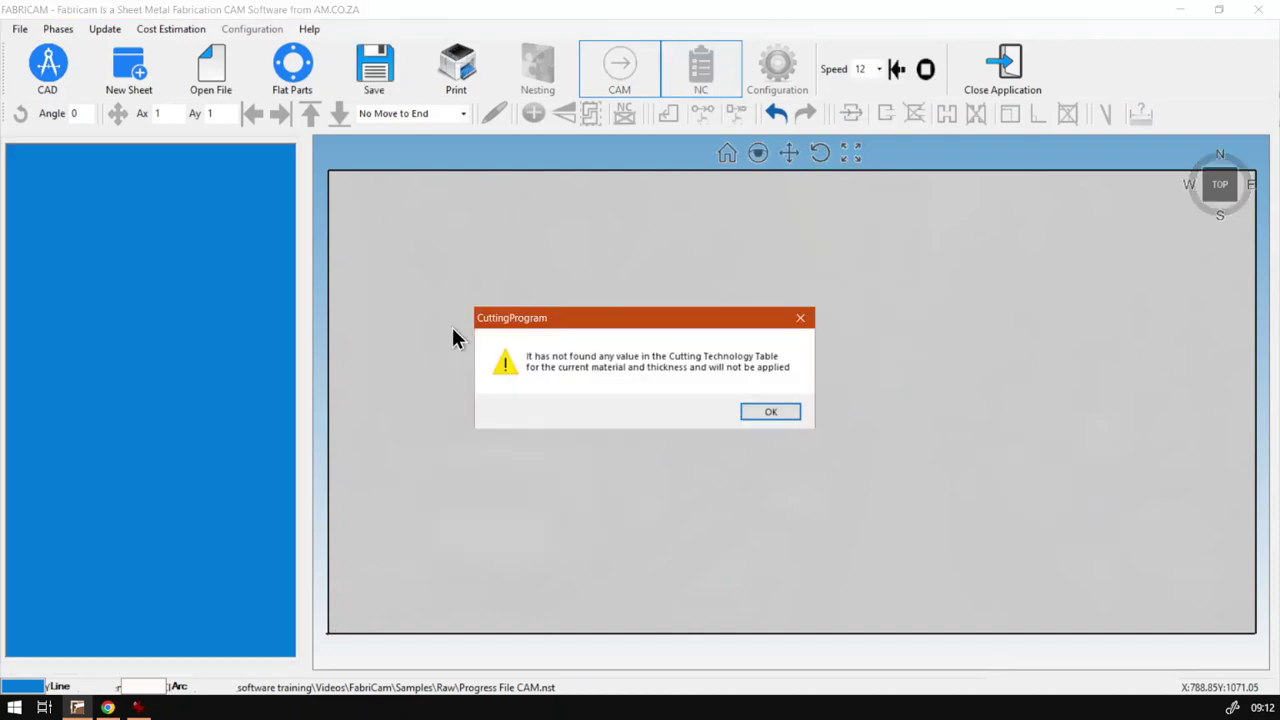
{"action": "left_click_drag", "start_coordinate": [610, 318], "coordinate": [660, 303]}
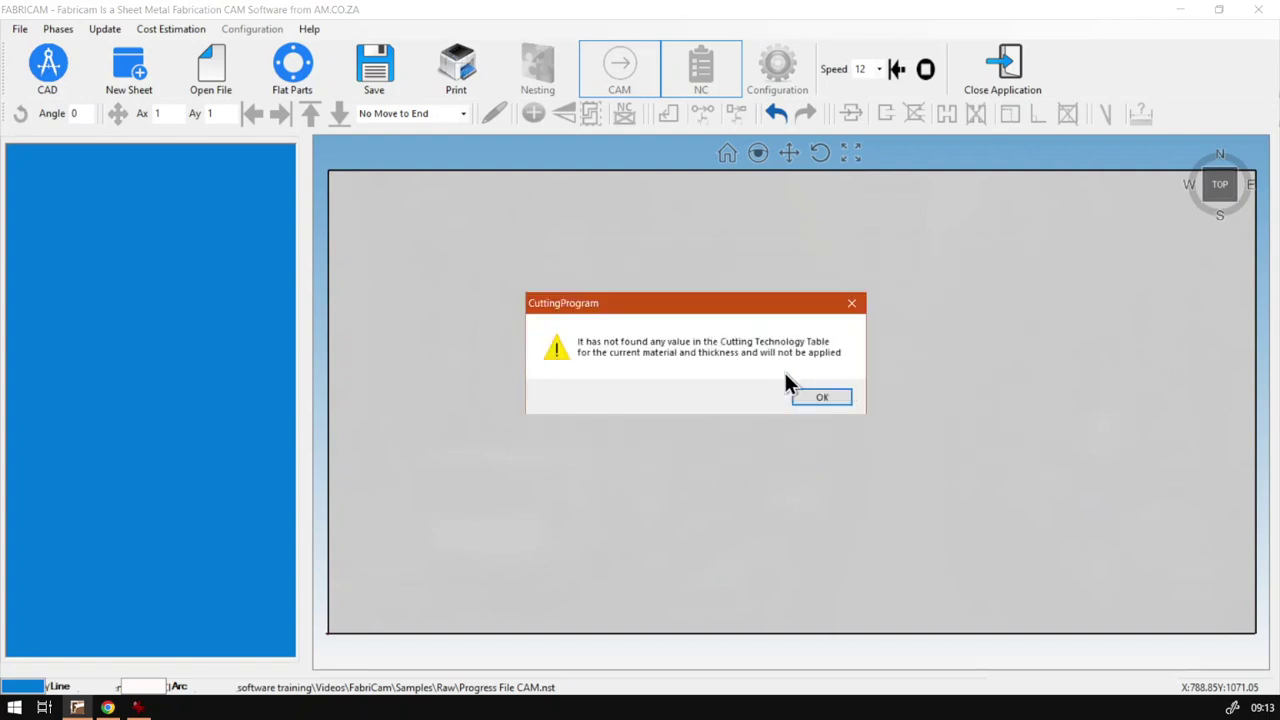
{"action": "left_click", "coordinate": [846, 397]}
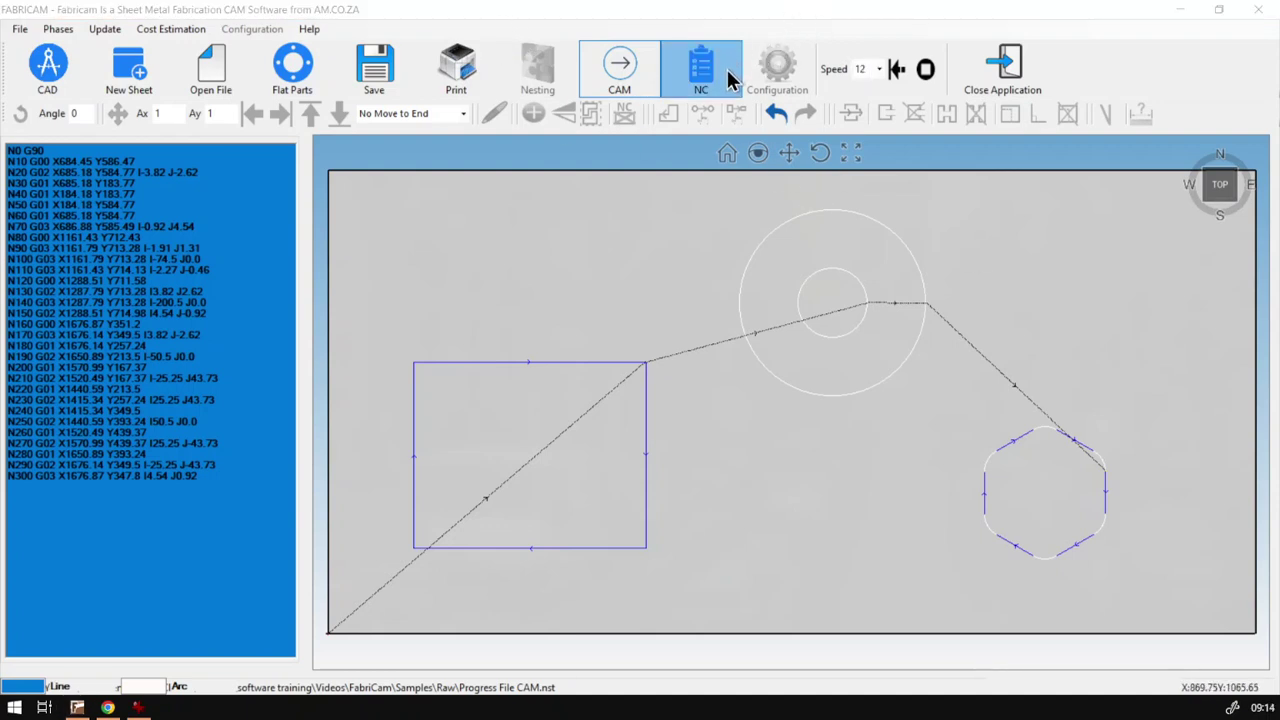
Leave the NC and CAM phases and close the current three-part sheet file
{"action": "left_click", "coordinate": [706, 78]}
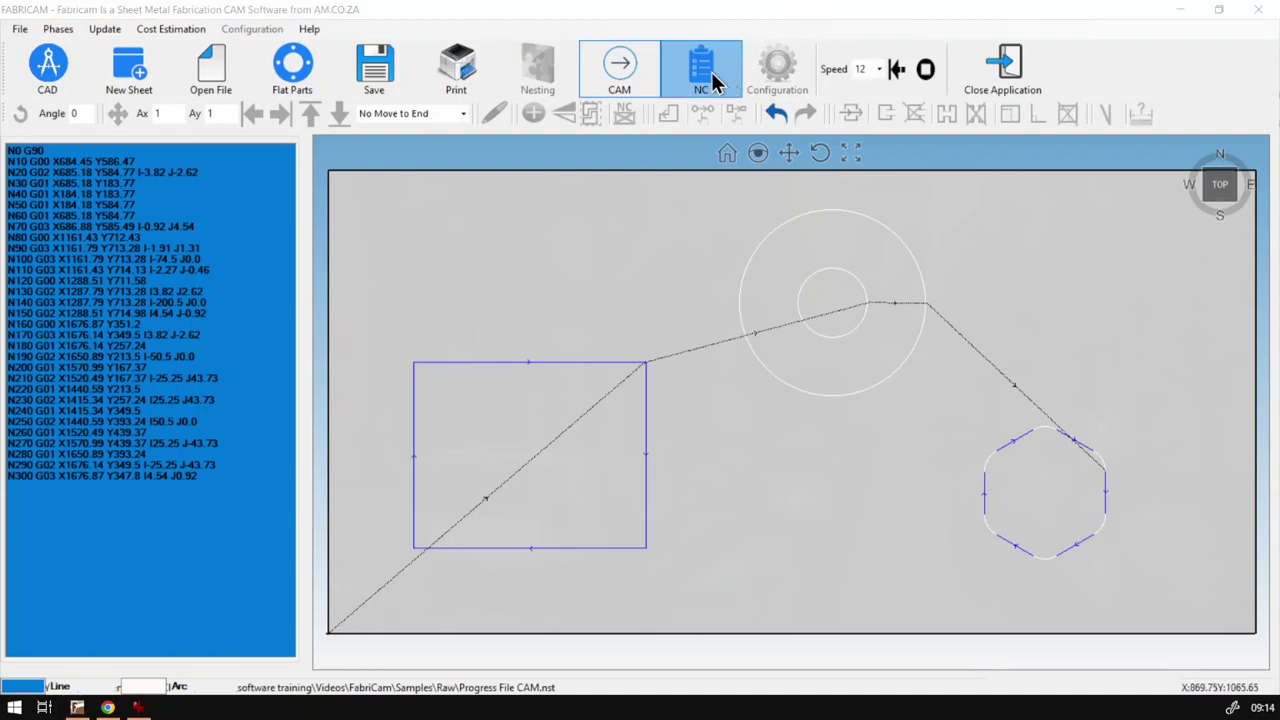
{"action": "left_click", "coordinate": [623, 72]}
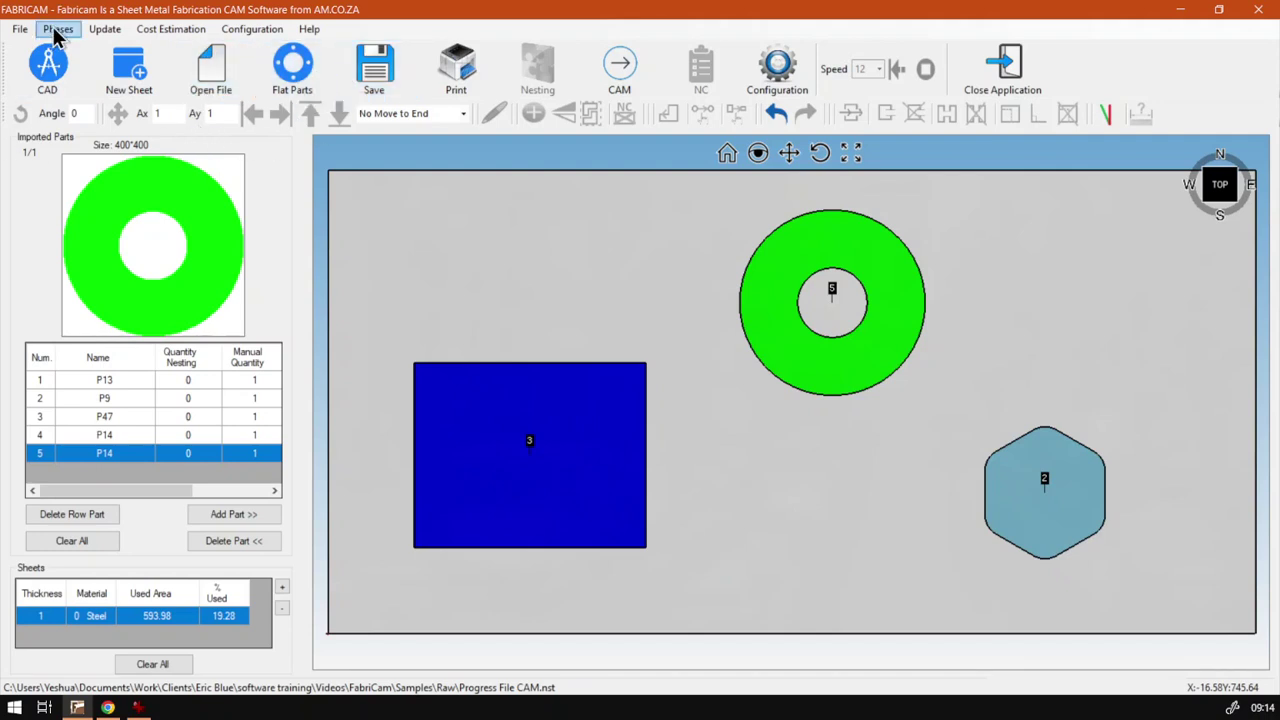
{"action": "left_click", "coordinate": [20, 29]}
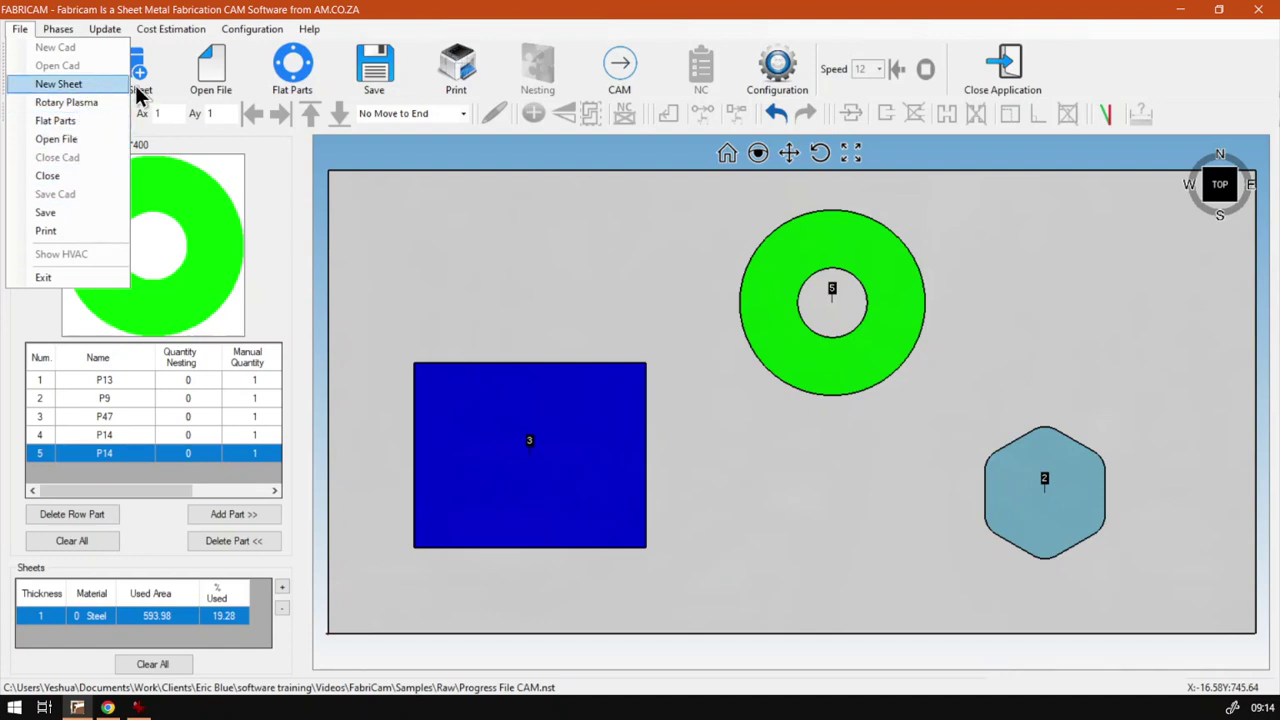
{"action": "left_click", "coordinate": [436, 20]}
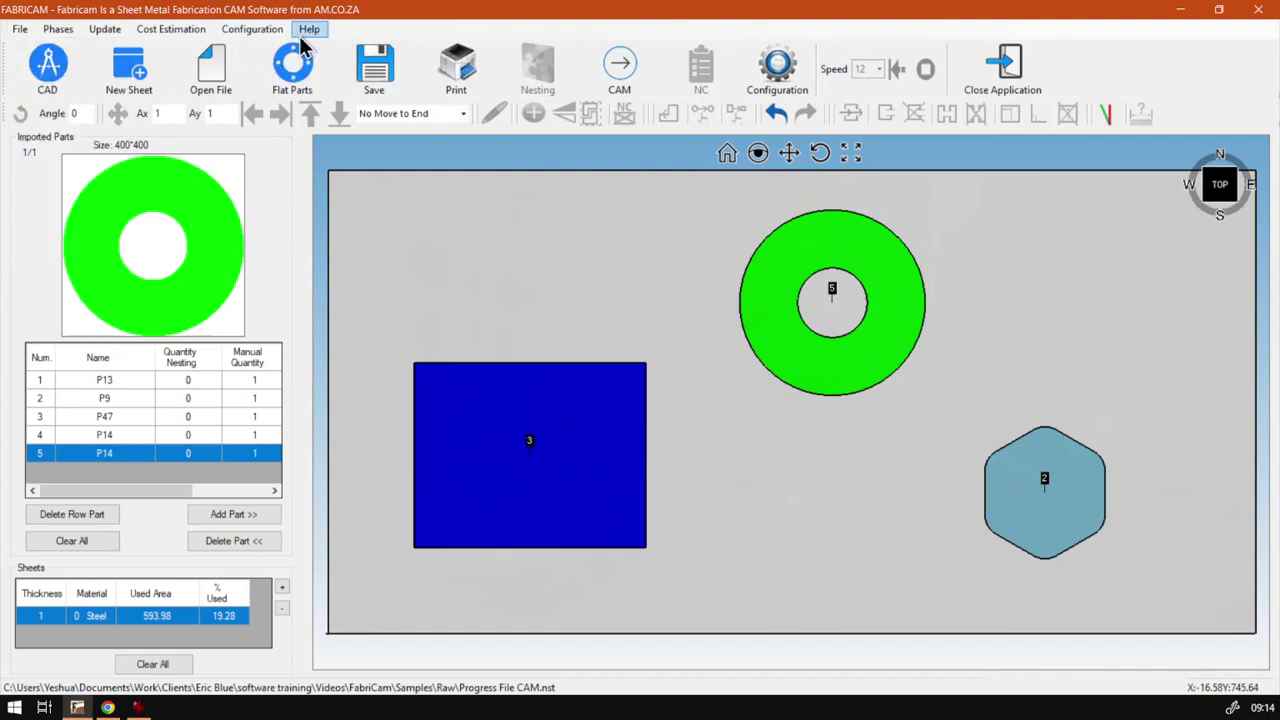
{"action": "left_click", "coordinate": [30, 31]}
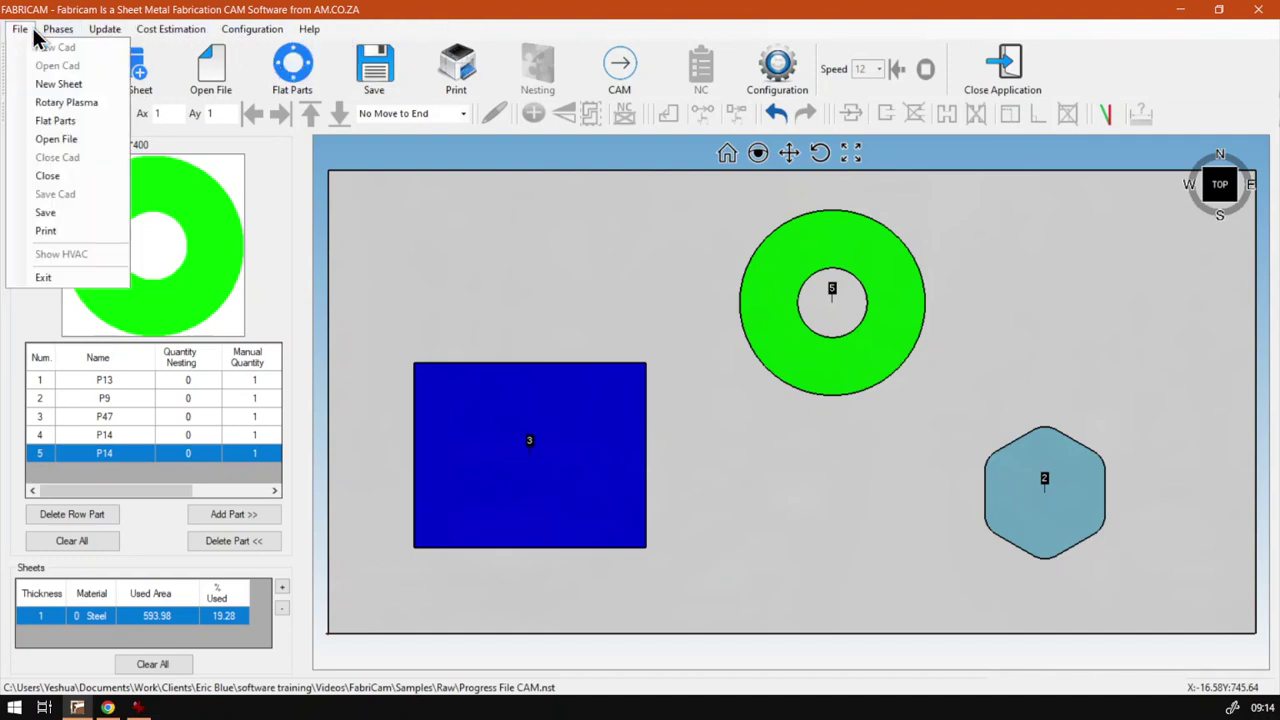
{"action": "left_click", "coordinate": [84, 180]}
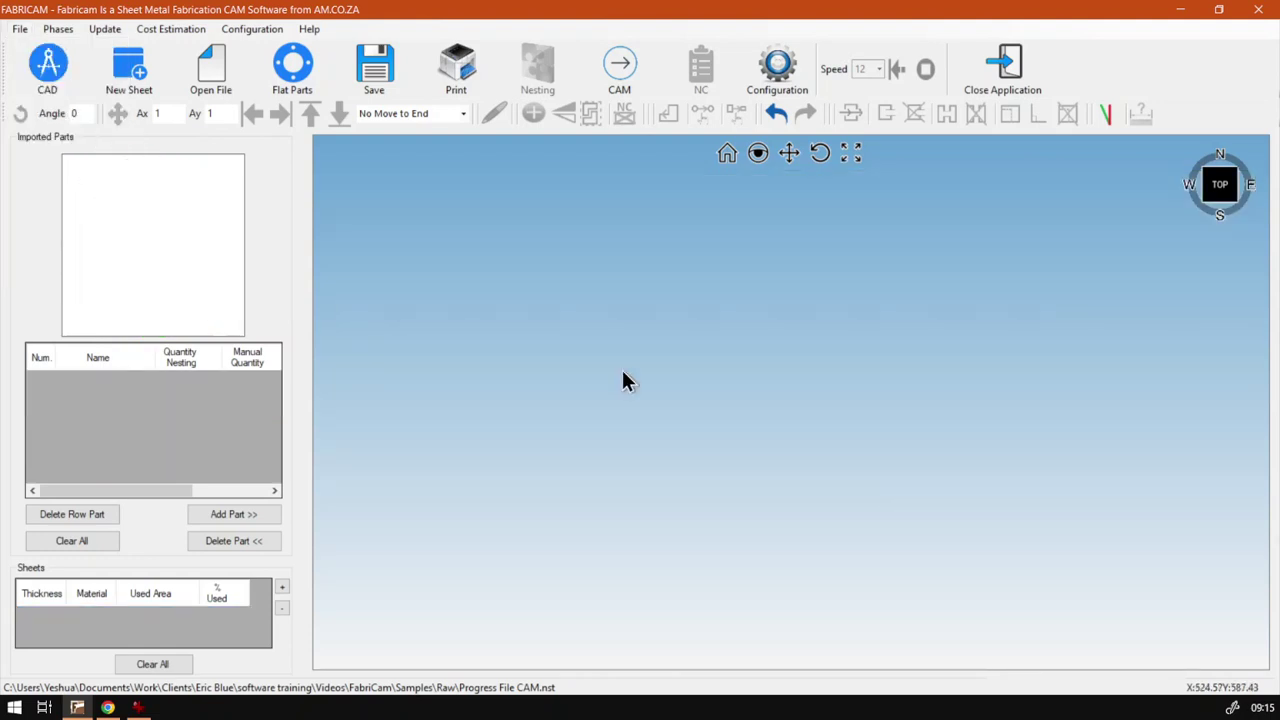
Create a new steel sheet from the 2000*1000 mm stock with a thickness of 6 mm
{"action": "left_click", "coordinate": [135, 76]}
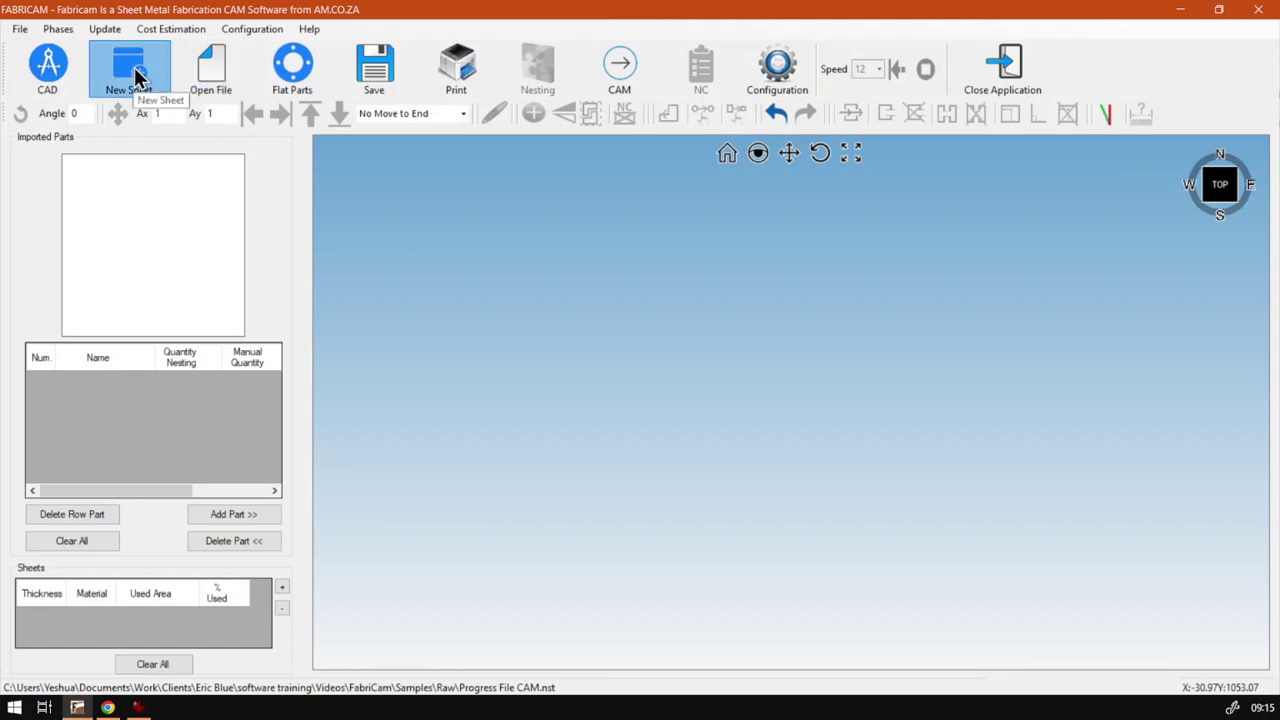
{"action": "left_click", "coordinate": [723, 255]}
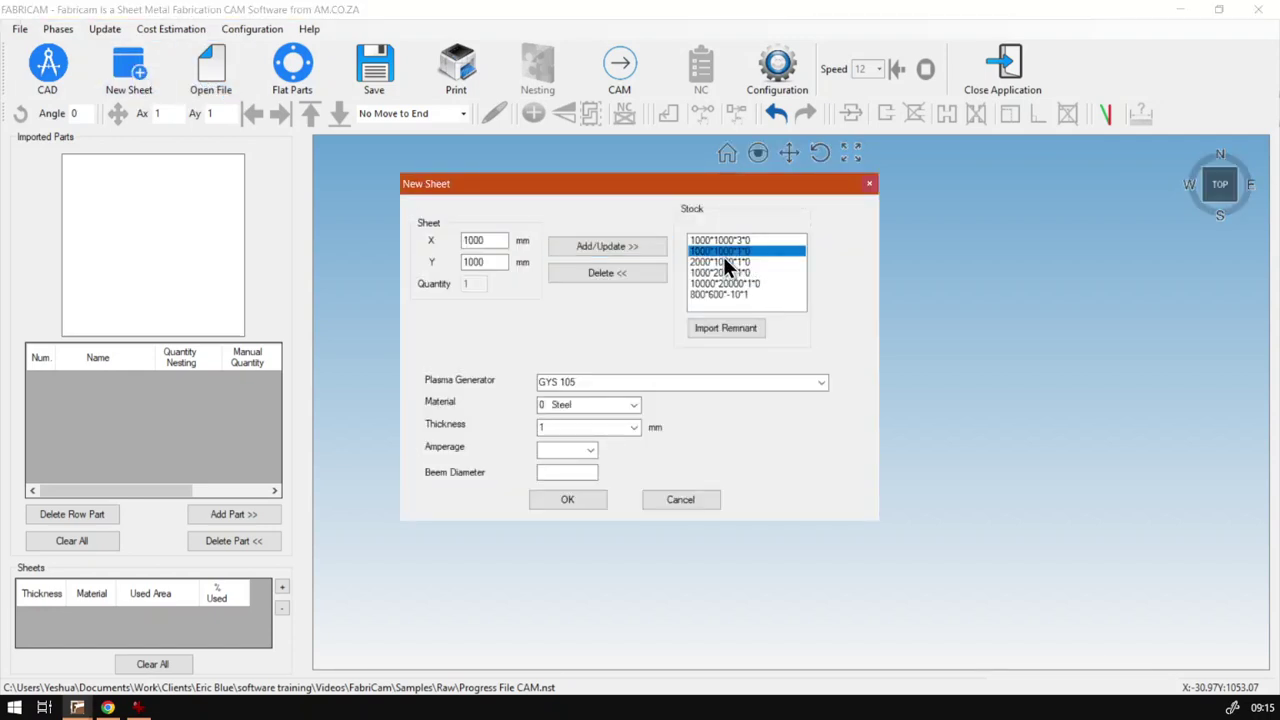
{"action": "left_click", "coordinate": [725, 263]}
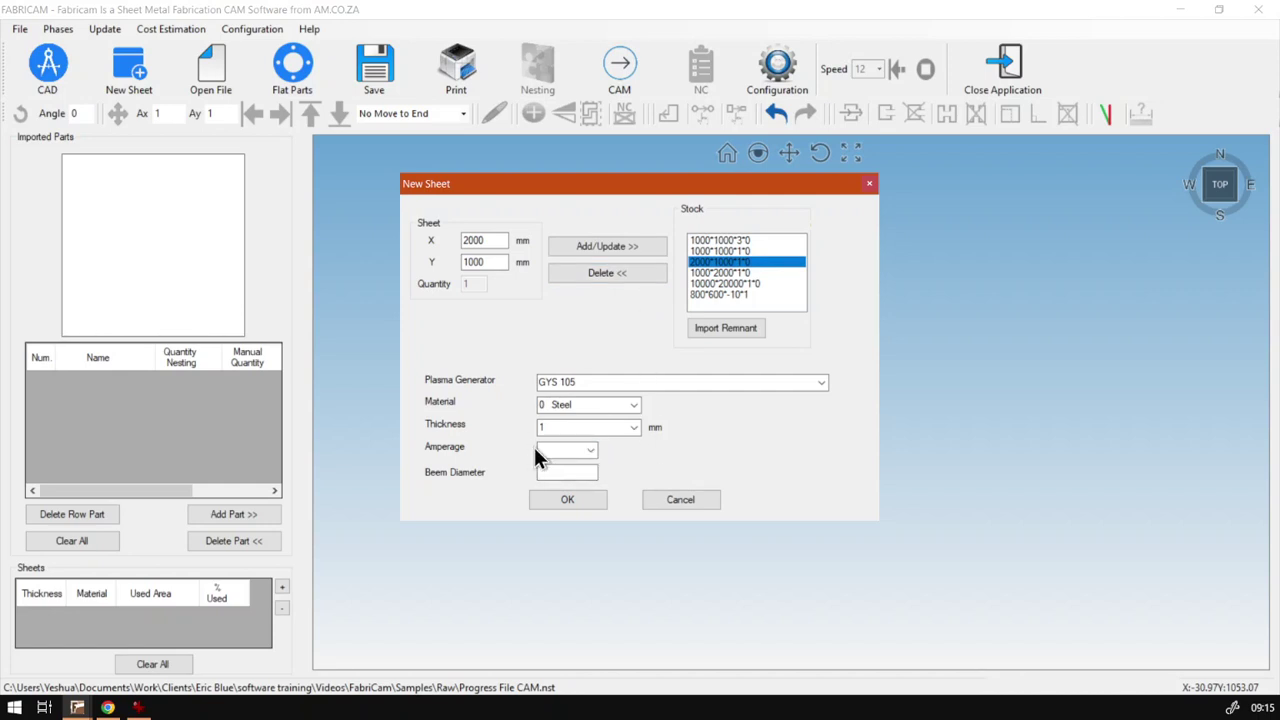
{"action": "left_click", "coordinate": [634, 427]}
{"action": "left_click", "coordinate": [567, 453]}
{"action": "left_click", "coordinate": [631, 427]}
{"action": "left_click", "coordinate": [711, 455]}
{"action": "left_click", "coordinate": [575, 501]}
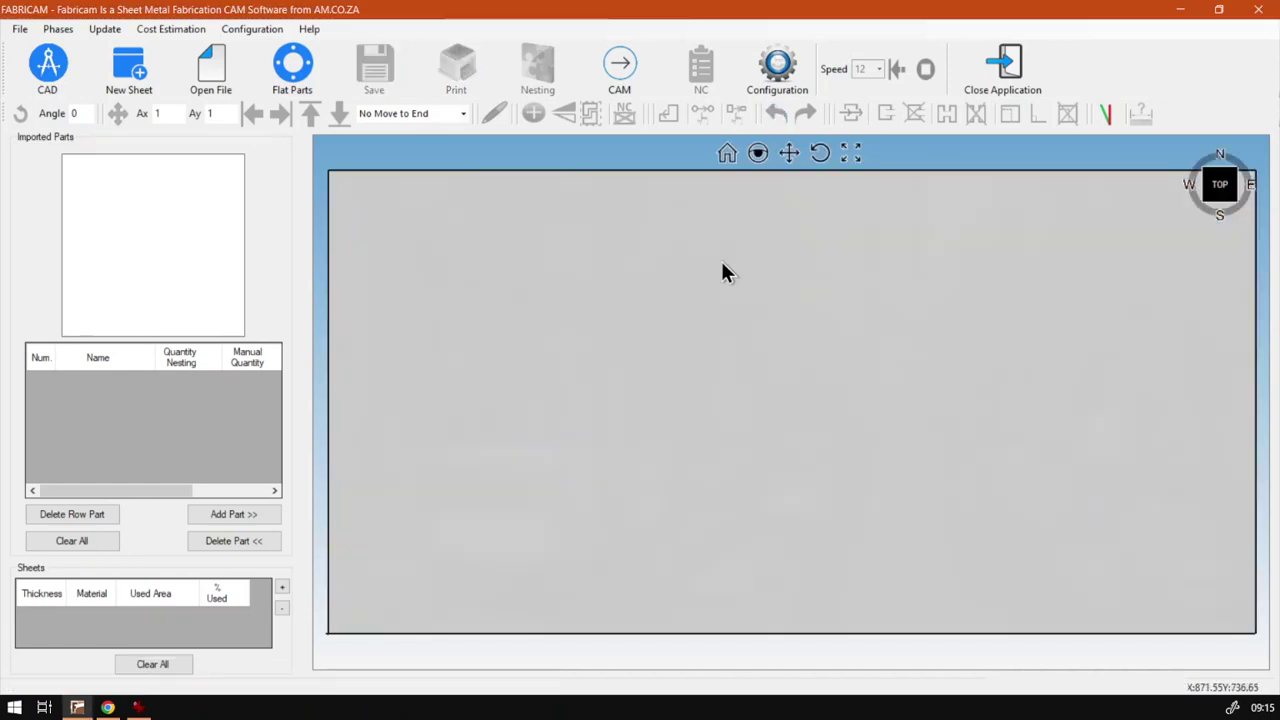
Import the round flat part P13 with diameter D1 of 400 mm and a manual quantity of 1
{"action": "left_click", "coordinate": [296, 70]}
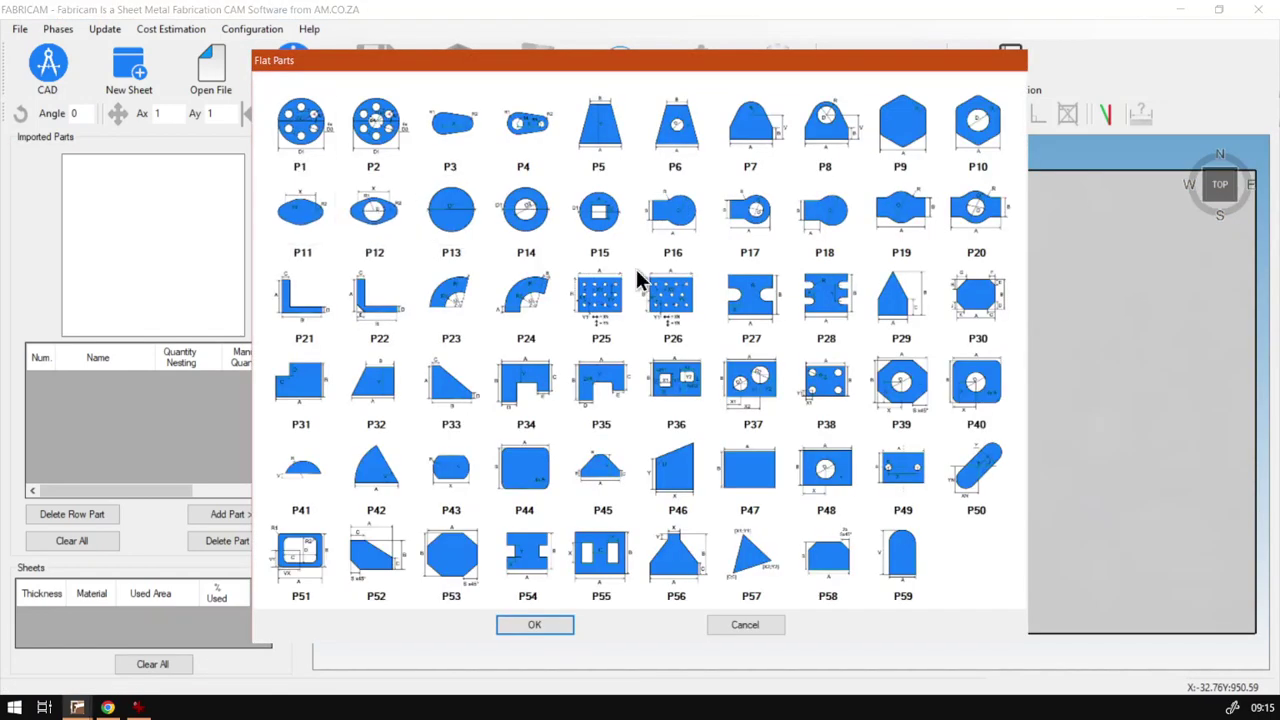
{"action": "double_click", "coordinate": [462, 222]}
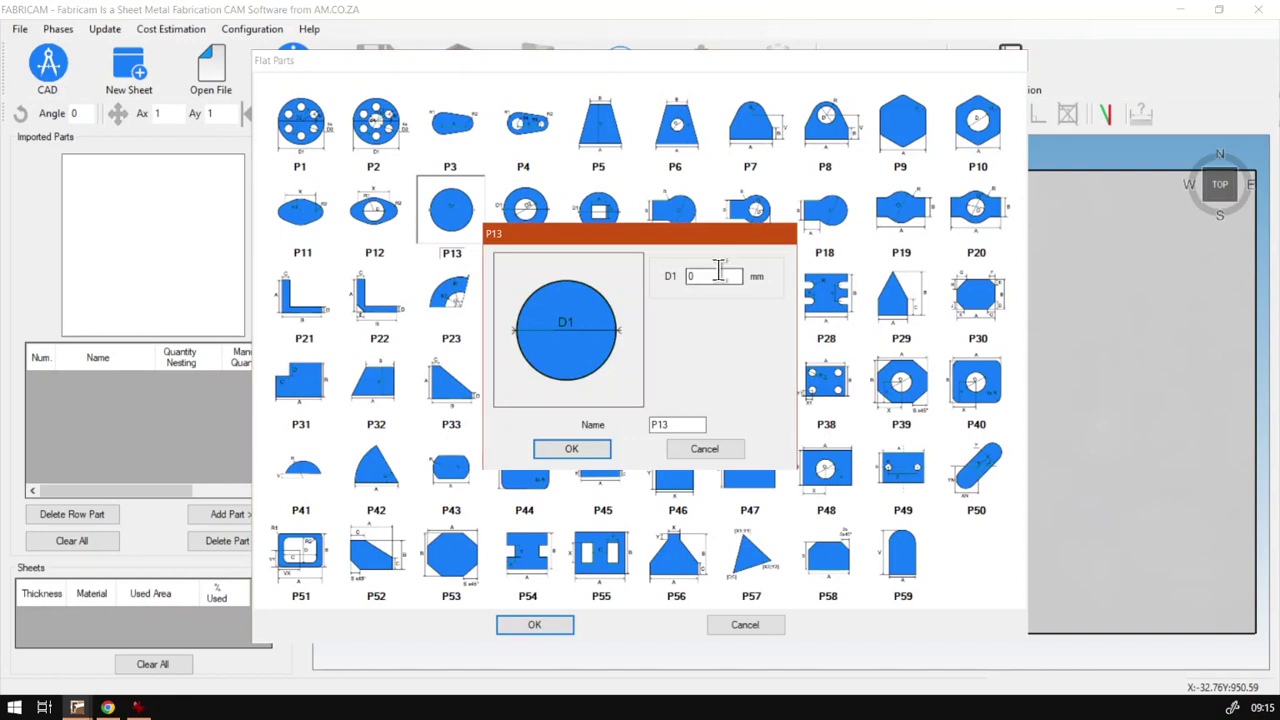
{"action": "type", "text": "400"}
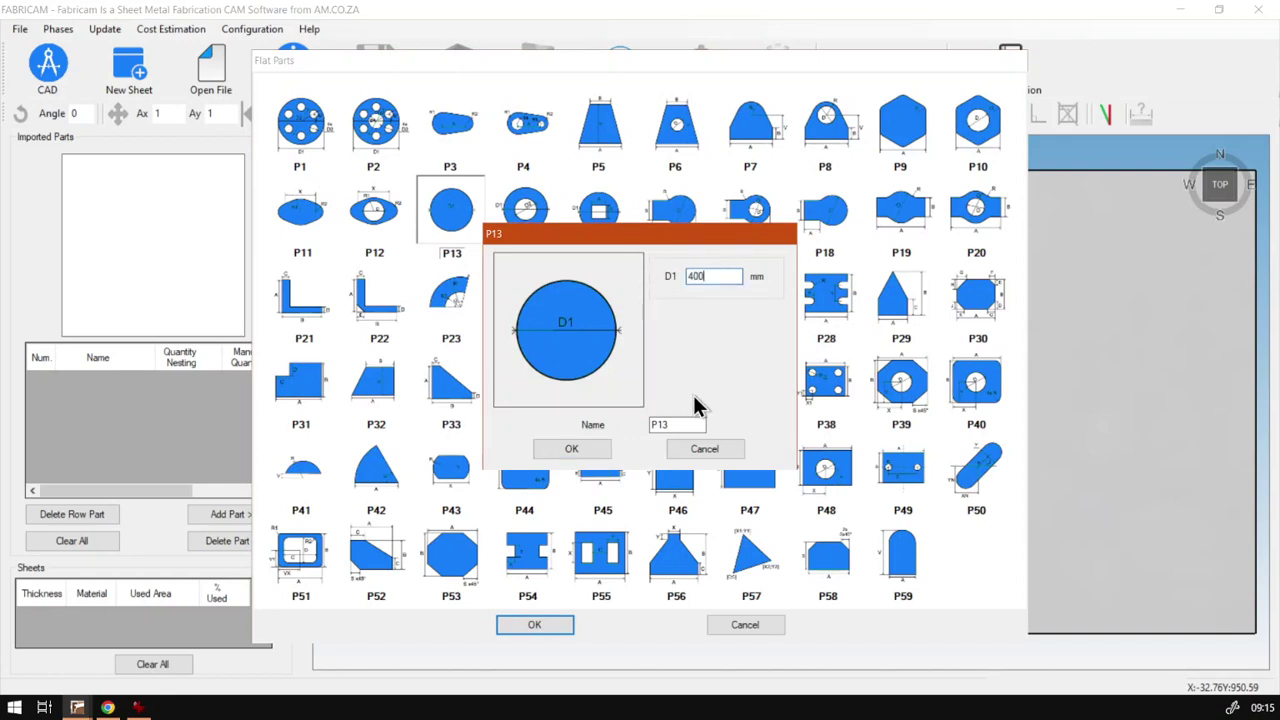
{"action": "left_click", "coordinate": [572, 449]}
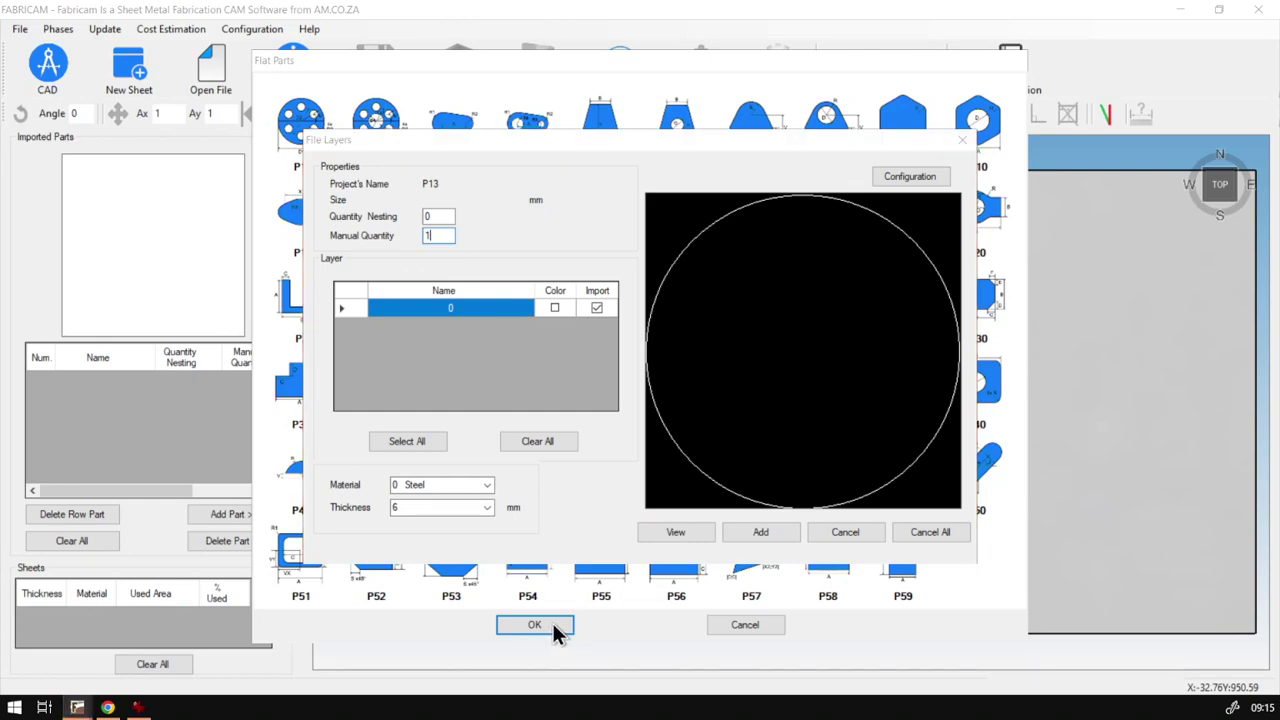
{"action": "left_click", "coordinate": [688, 532]}
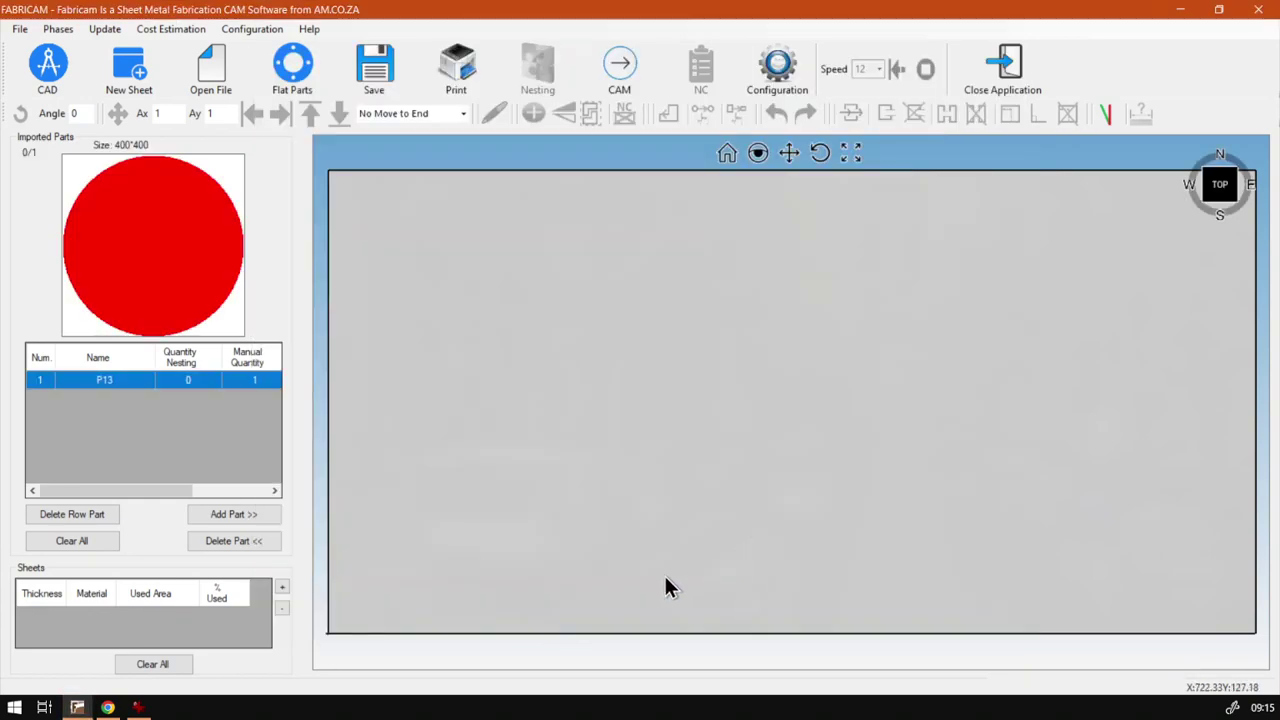
Import the rectangular flat part P47 with A 500 mm, B 300 mm and a manual quantity of 1
{"action": "left_click", "coordinate": [290, 66]}
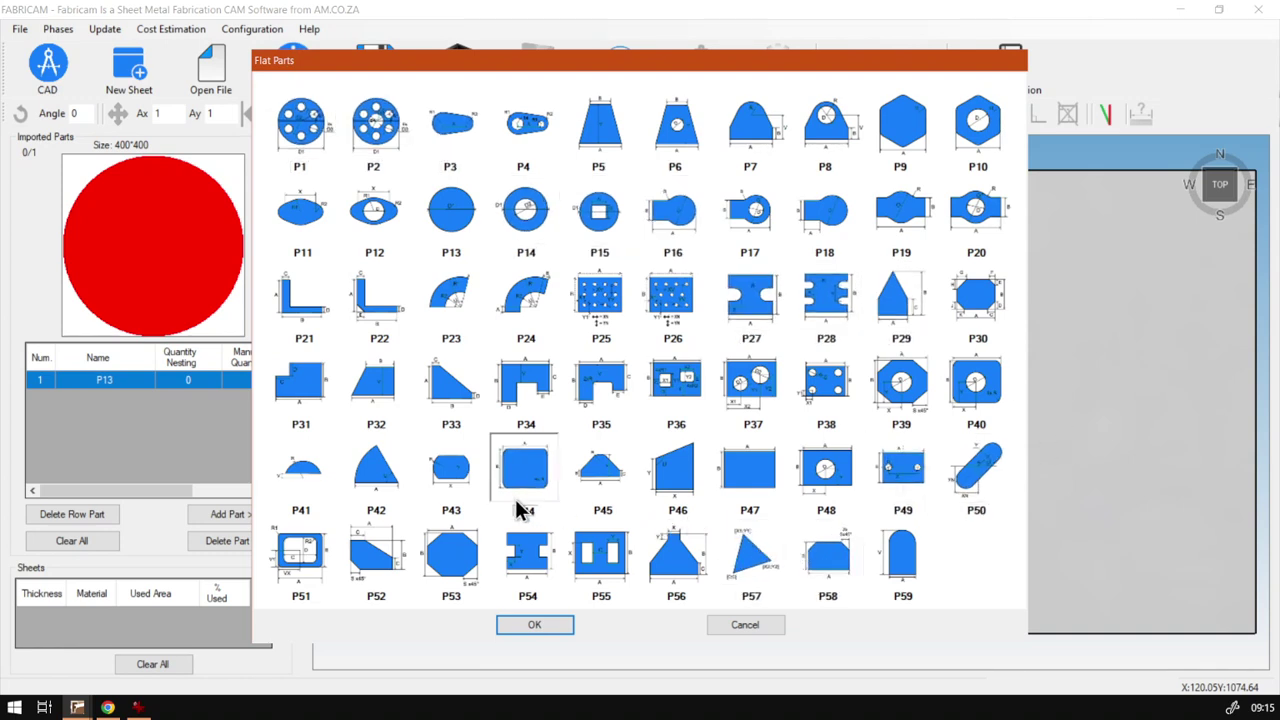
{"action": "left_click", "coordinate": [745, 470]}
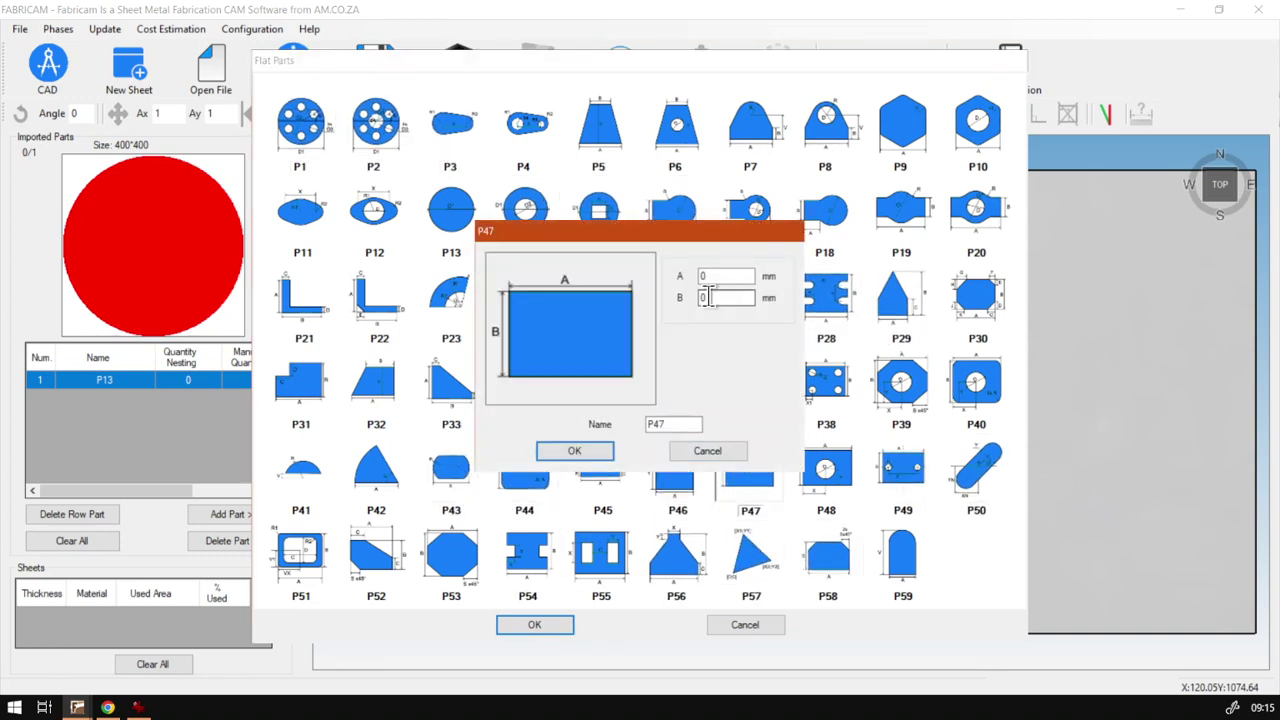
{"action": "type", "text": "500"}
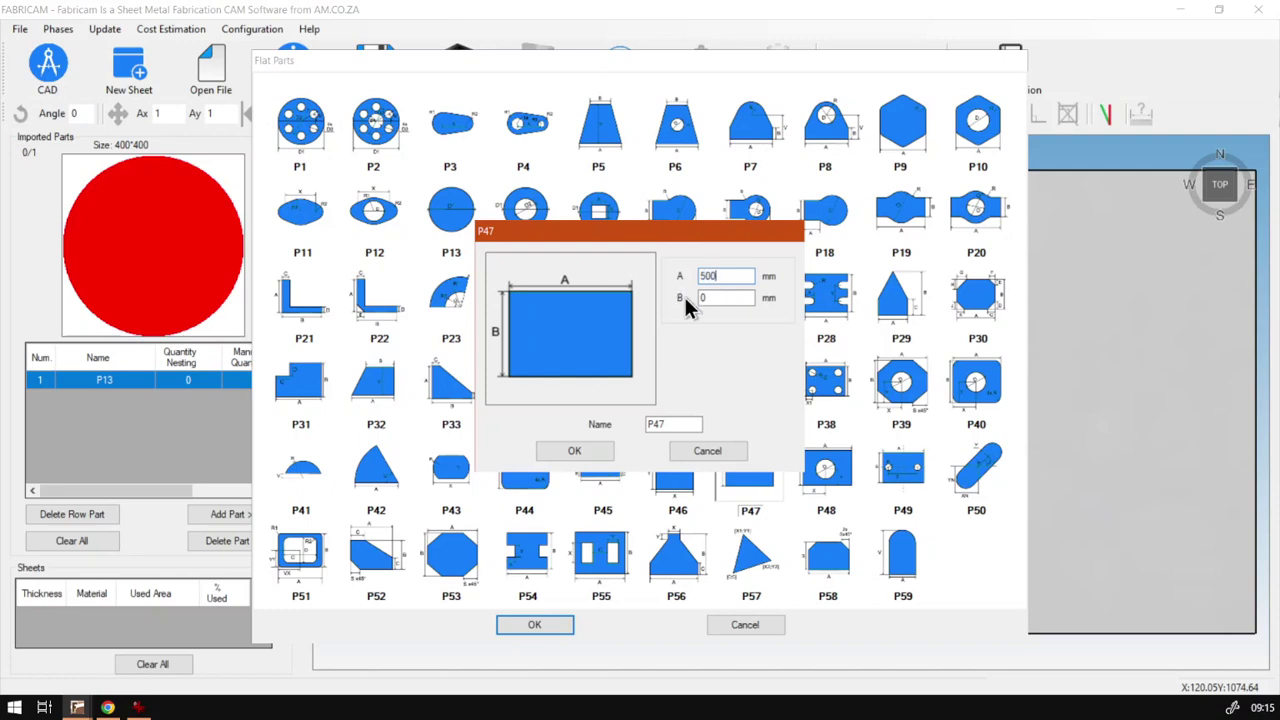
{"action": "left_click_drag", "start_coordinate": [737, 292], "coordinate": [683, 293]}
{"action": "type", "text": "300"}
{"action": "left_click", "coordinate": [596, 455]}
{"action": "left_click_drag", "start_coordinate": [442, 235], "coordinate": [375, 232]}
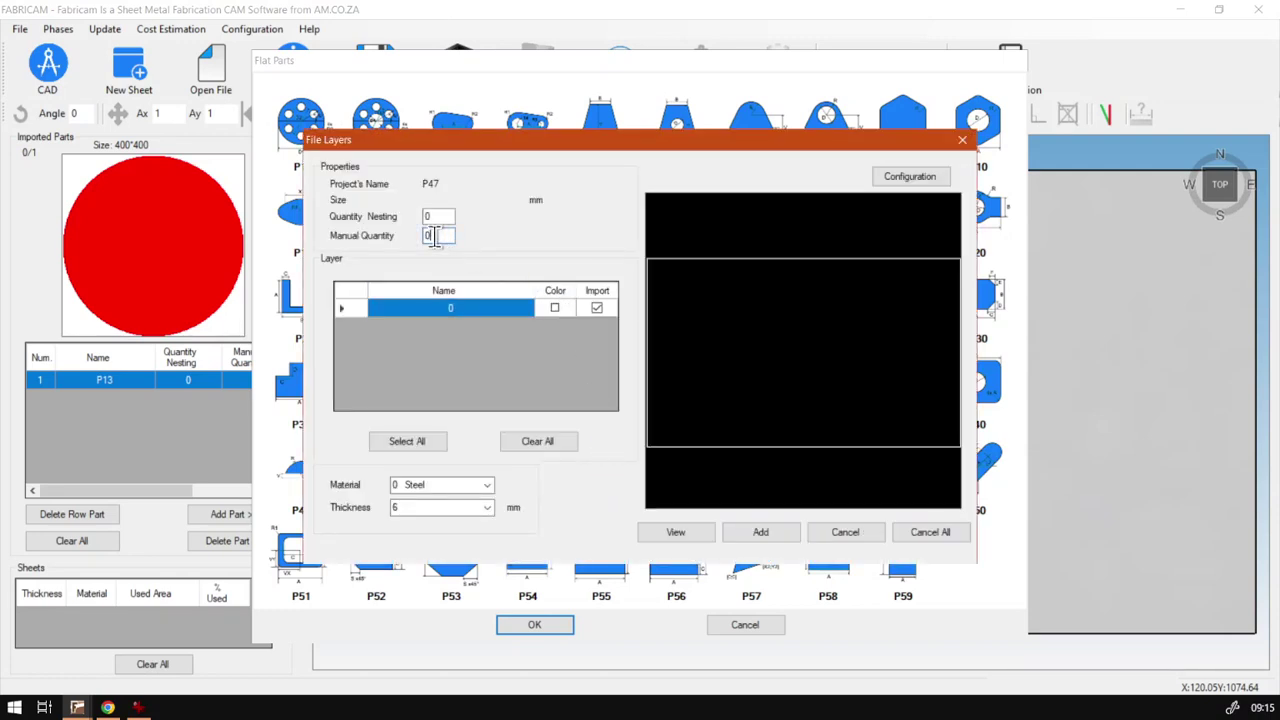
{"action": "type", "text": "1"}
{"action": "left_click", "coordinate": [757, 533]}
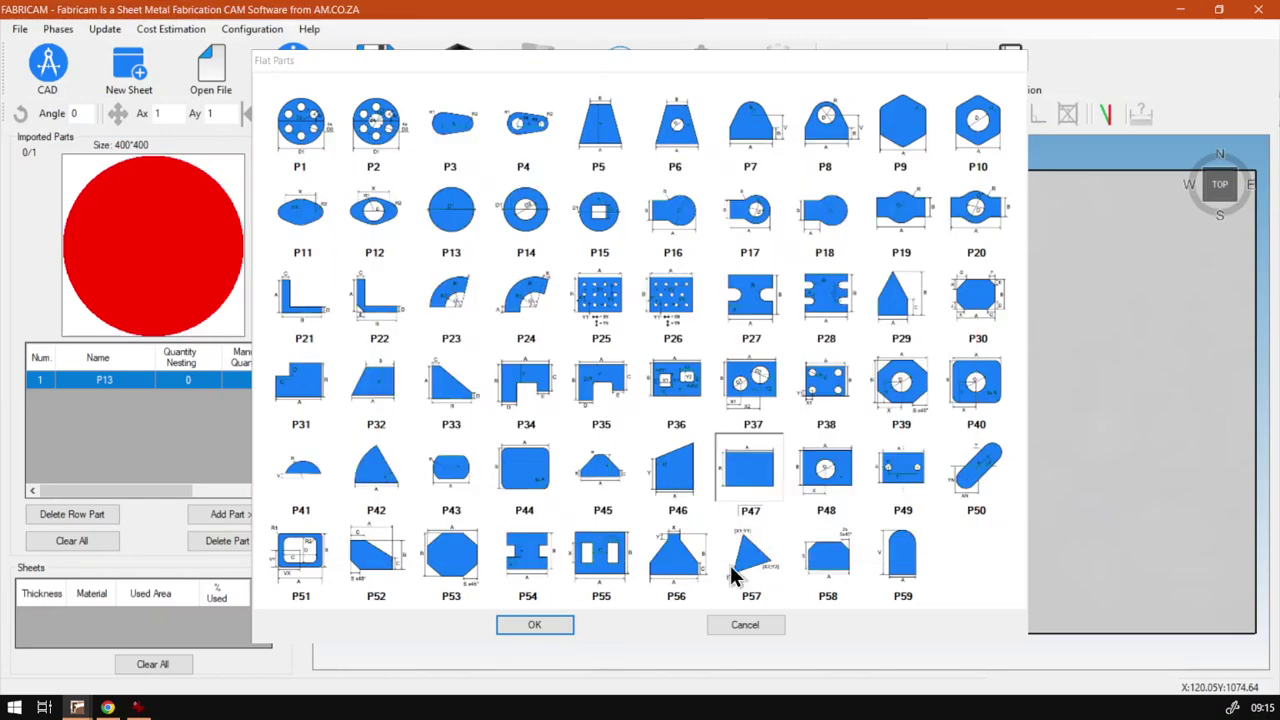
{"action": "left_click", "coordinate": [562, 625]}
Place rectangle P47 on the lower left area of the sheet and circle P13 on the upper right area
{"action": "left_click", "coordinate": [221, 517]}
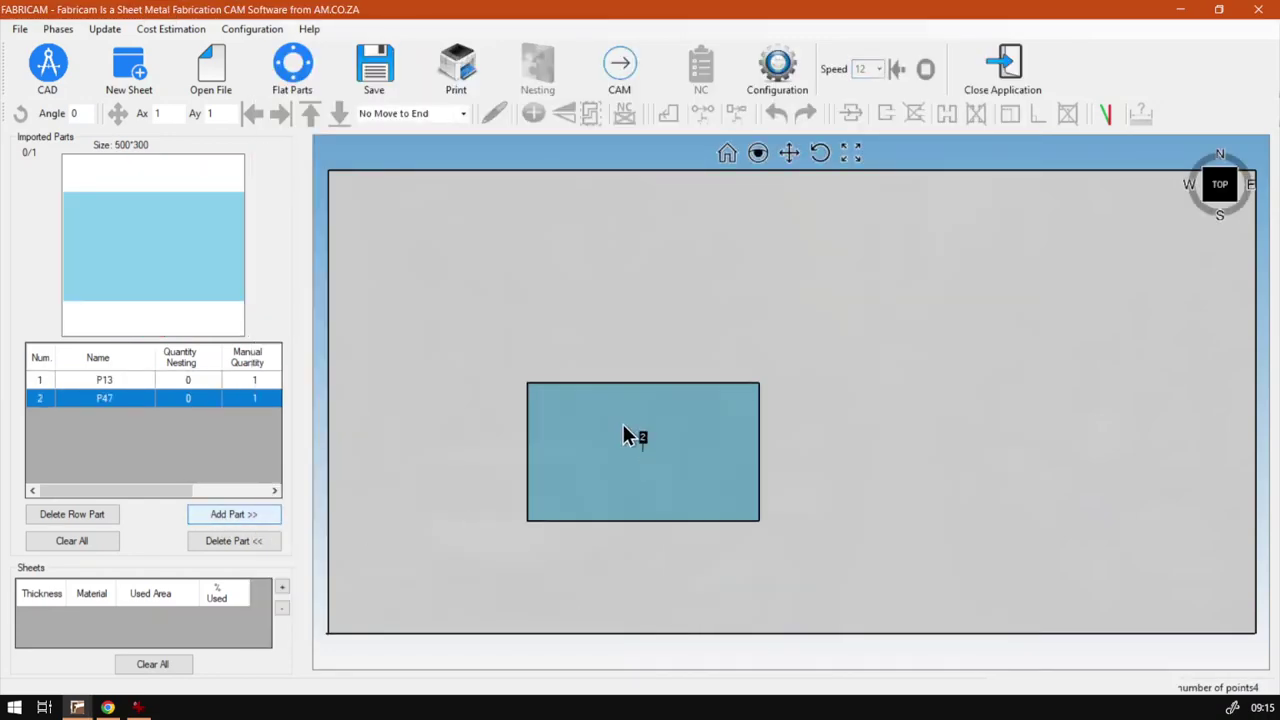
{"action": "left_click", "coordinate": [560, 457]}
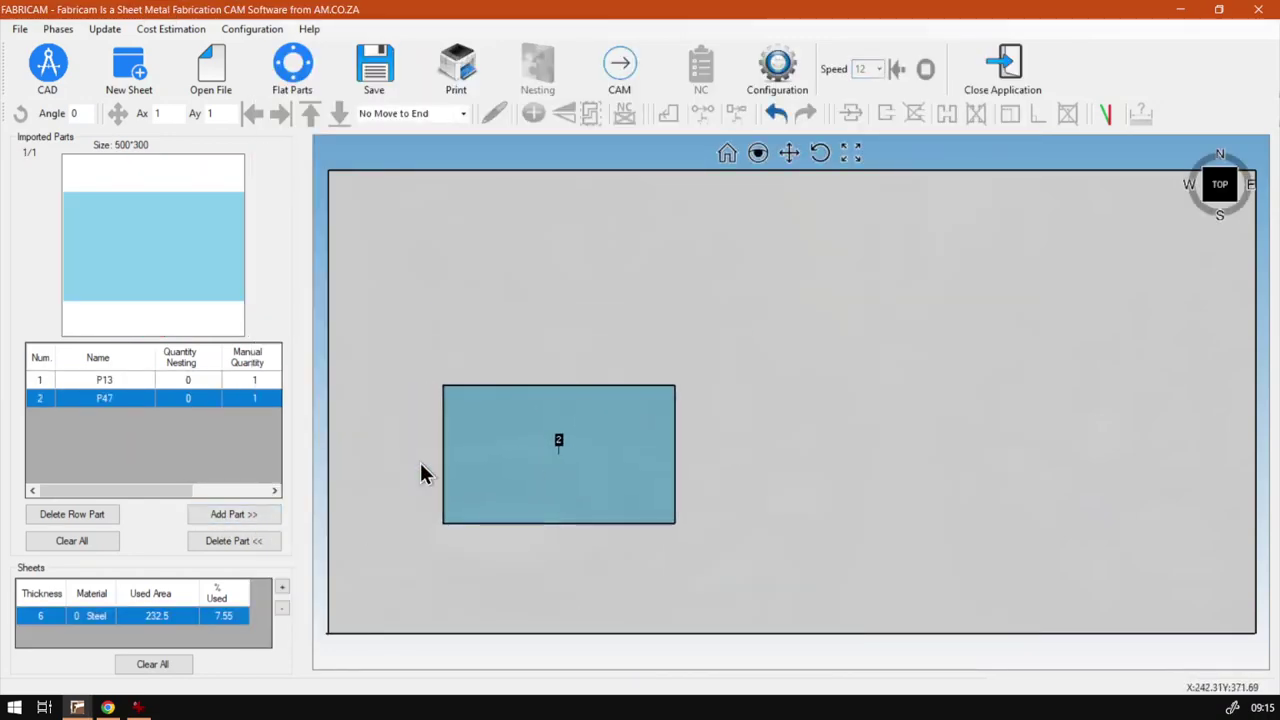
{"action": "left_click", "coordinate": [95, 380]}
{"action": "left_click", "coordinate": [221, 514]}
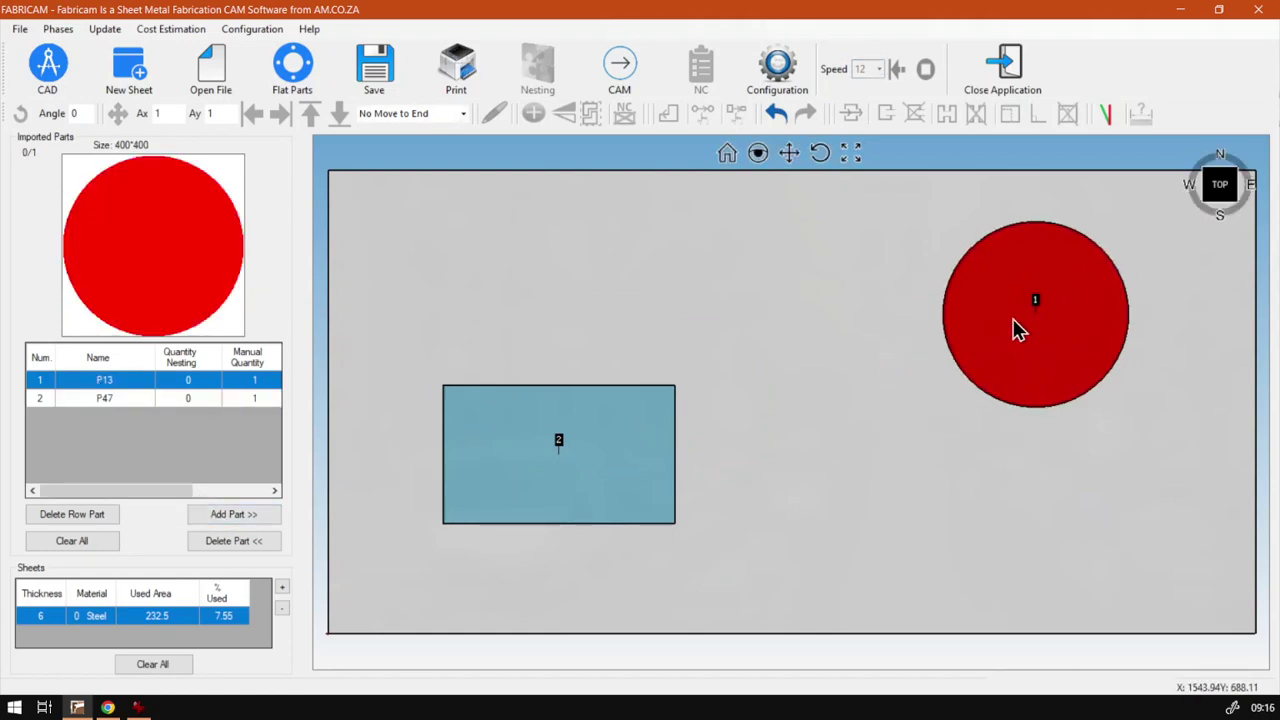
{"action": "left_click", "coordinate": [970, 328]}
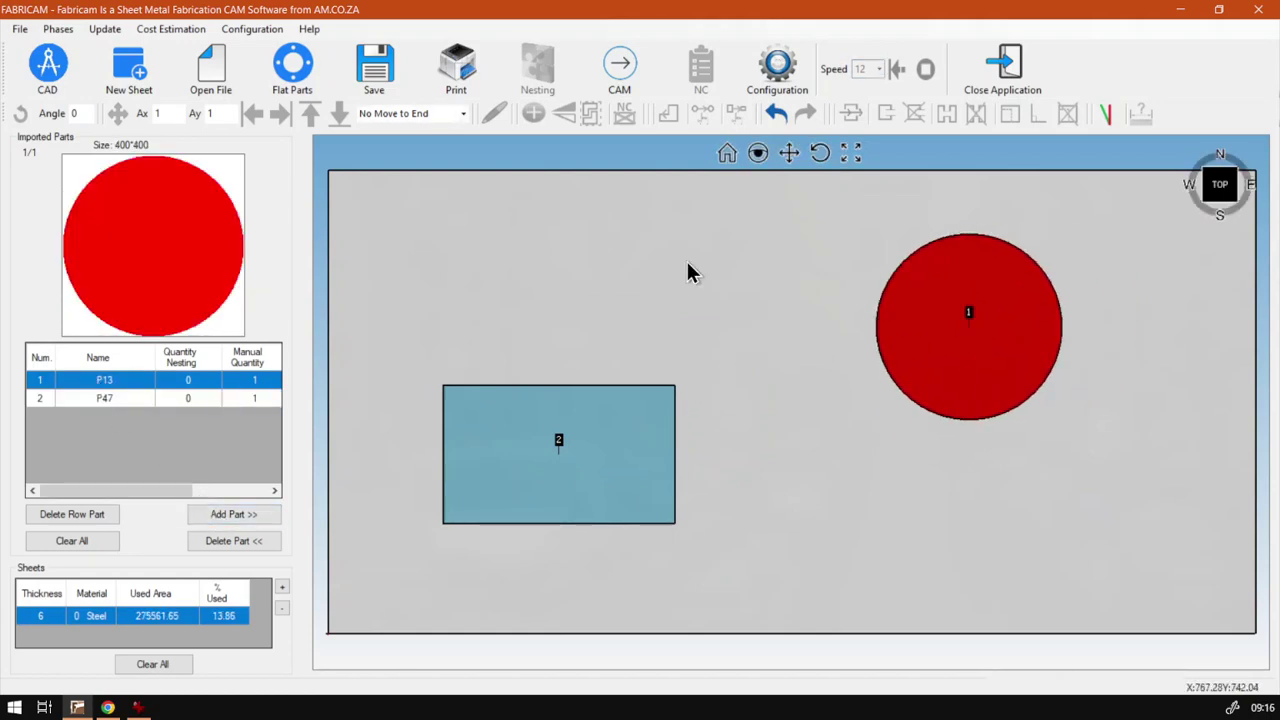
Generate the CAM toolpaths for the rectangle and circle on the 6 mm sheet and output the NC code
{"action": "left_click", "coordinate": [630, 74]}
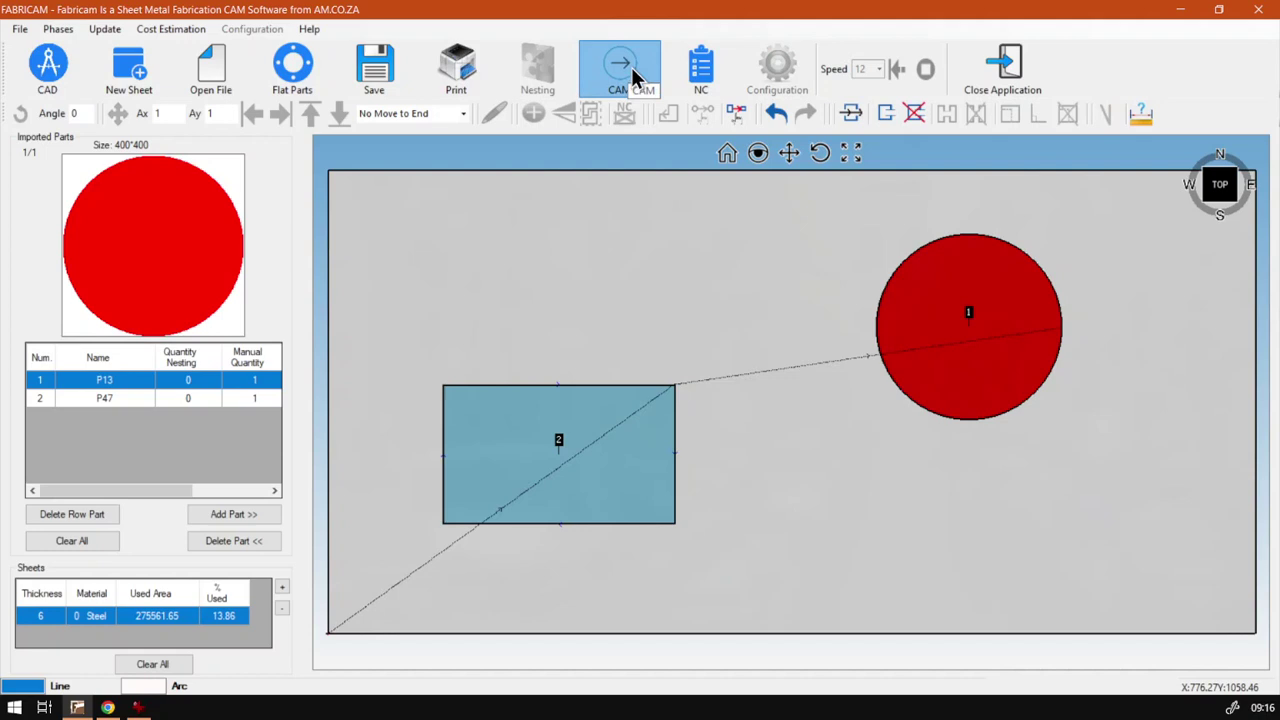
{"action": "left_click", "coordinate": [689, 74]}
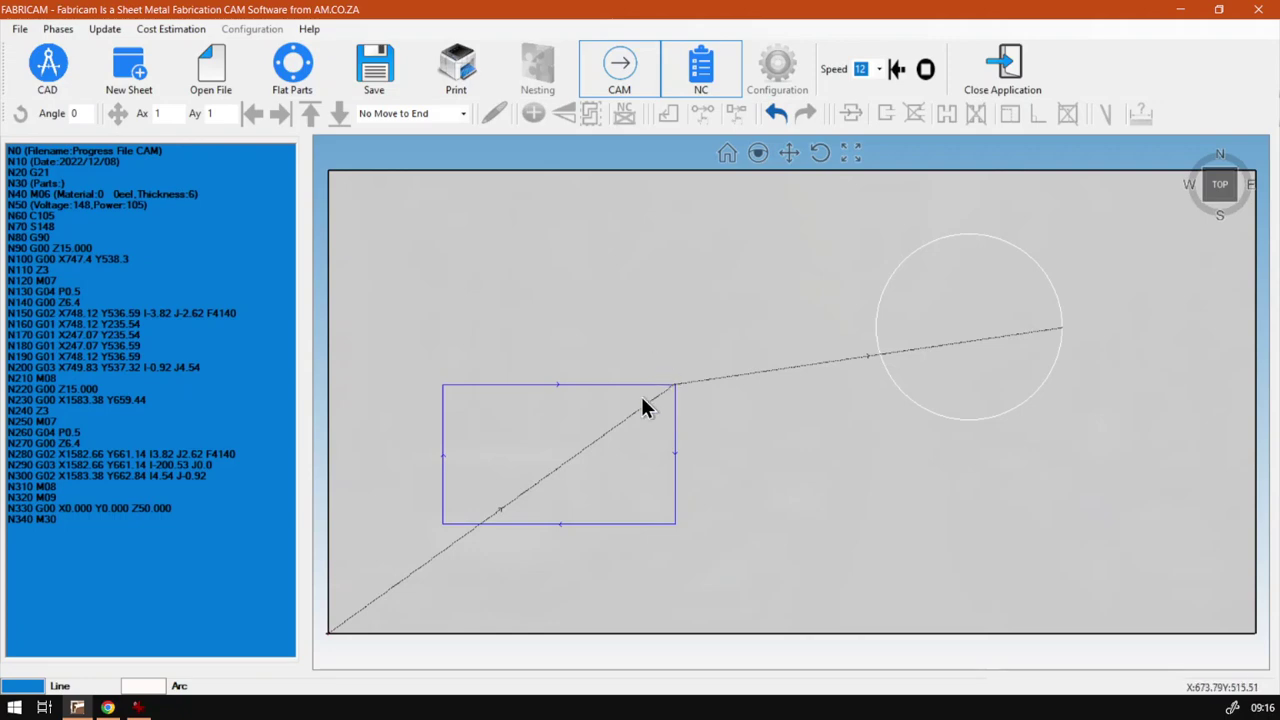
Switch to Chrome to show the softwaretraining.co.za page
{"action": "left_click", "coordinate": [108, 708]}
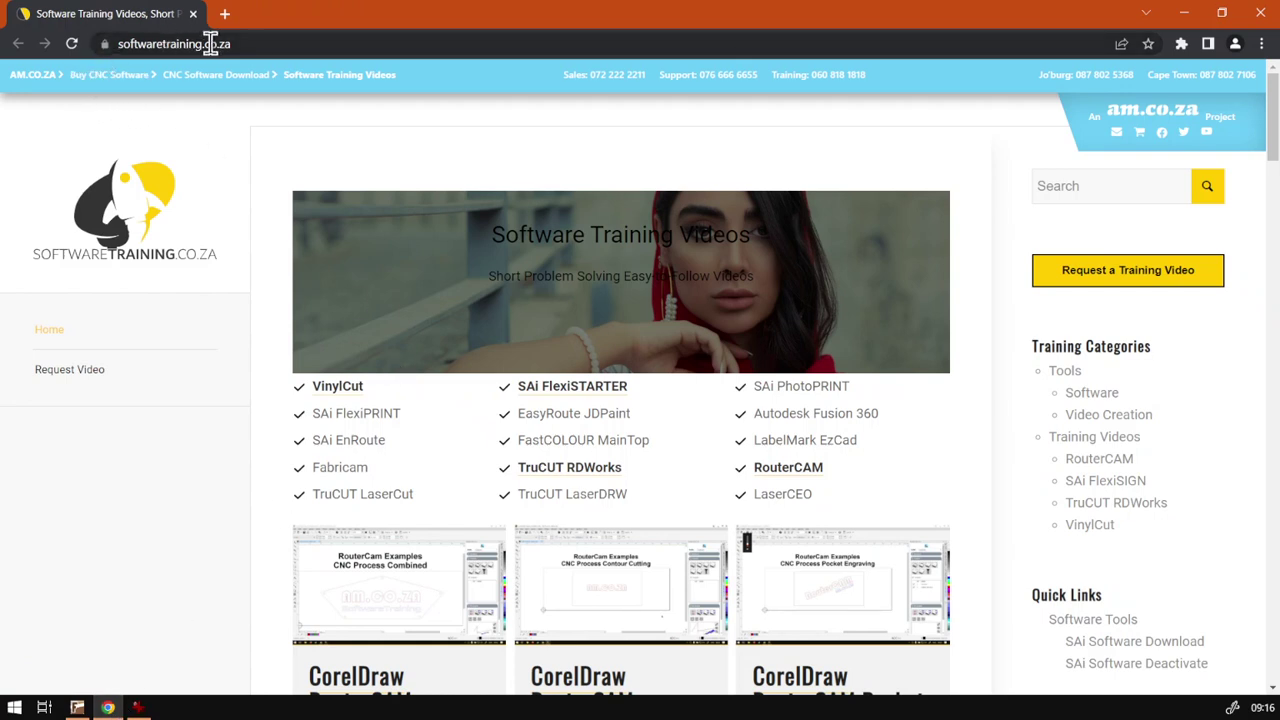